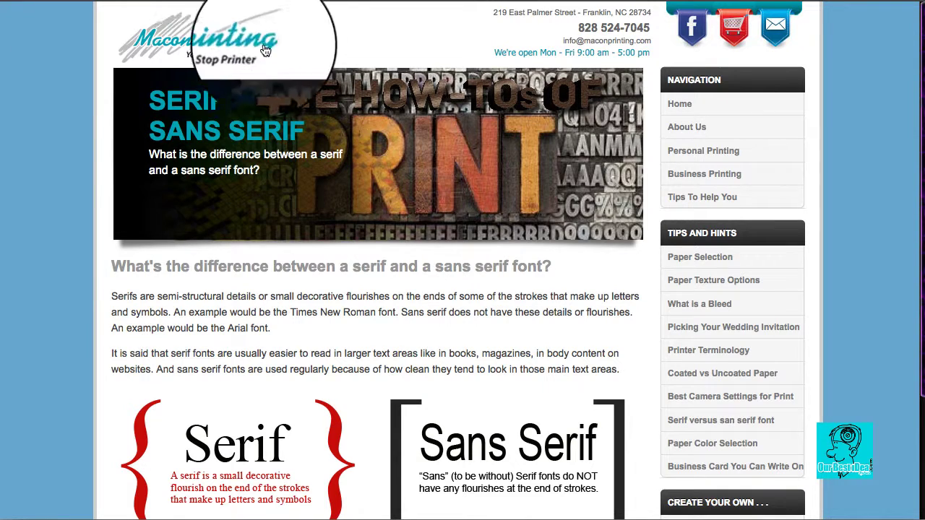
scroll(238, 340, down, 1)
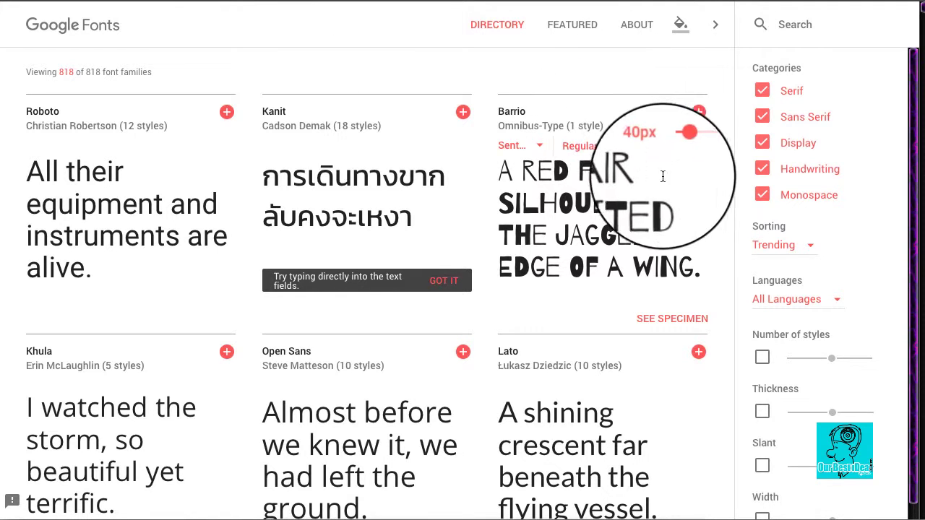
Step: Restrict the Google Fonts directory to the Handwriting category and look through the sample typefaces
click(763, 143)
click(762, 116)
click(762, 91)
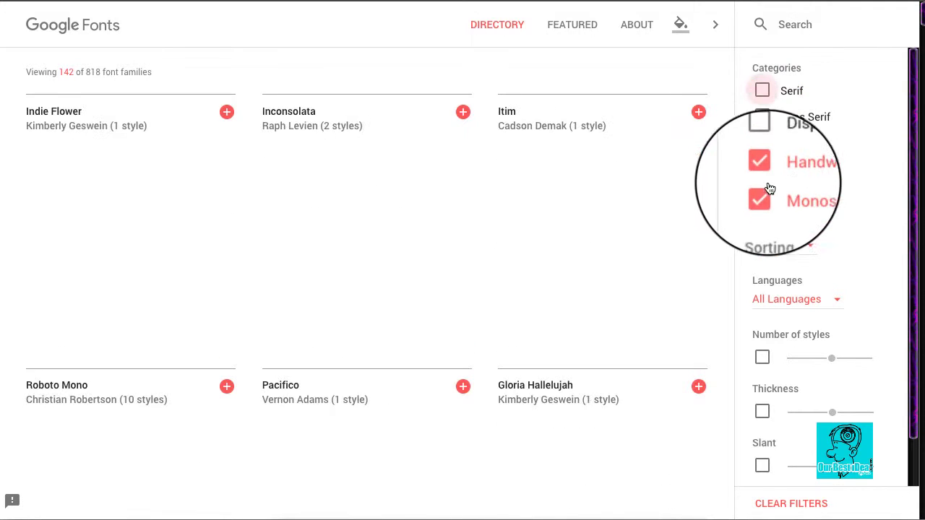
click(762, 194)
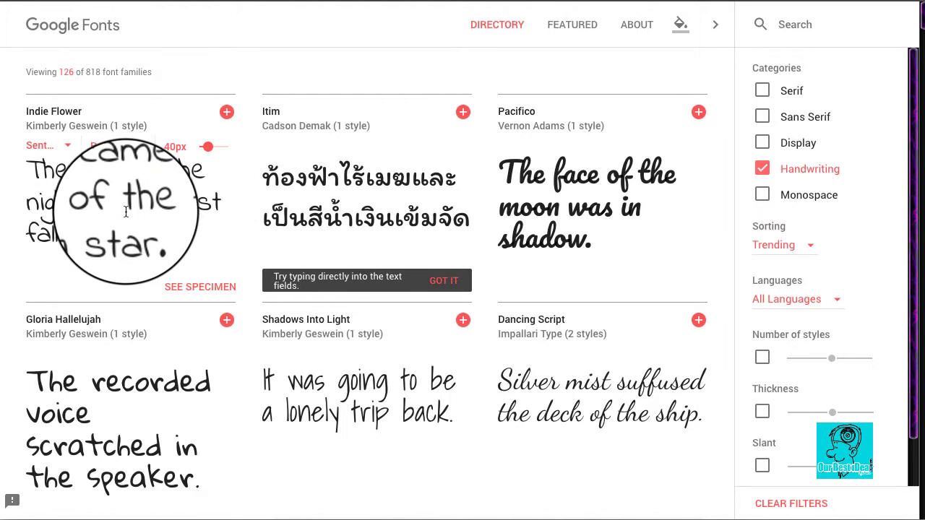
scroll(125, 211, down, 1)
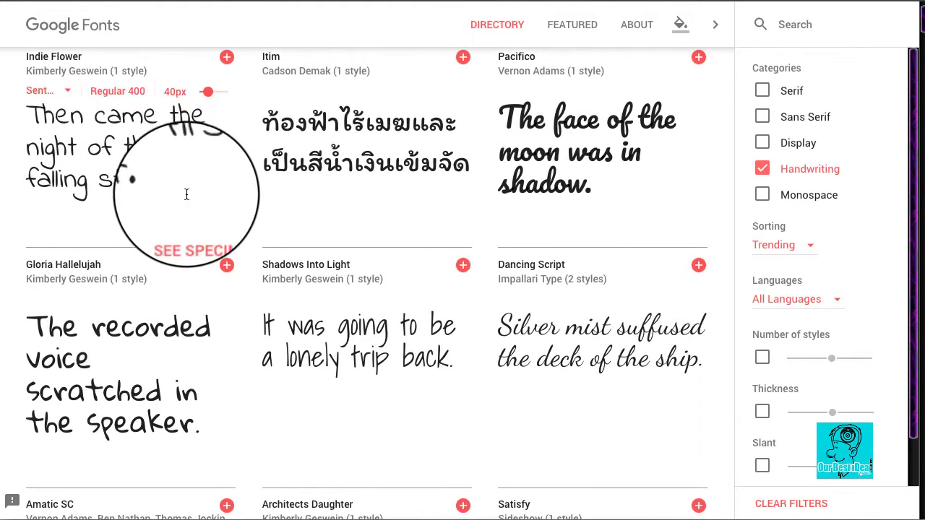
scroll(140, 296, down, 3)
scroll(128, 305, down, 1)
scroll(535, 205, up, 4)
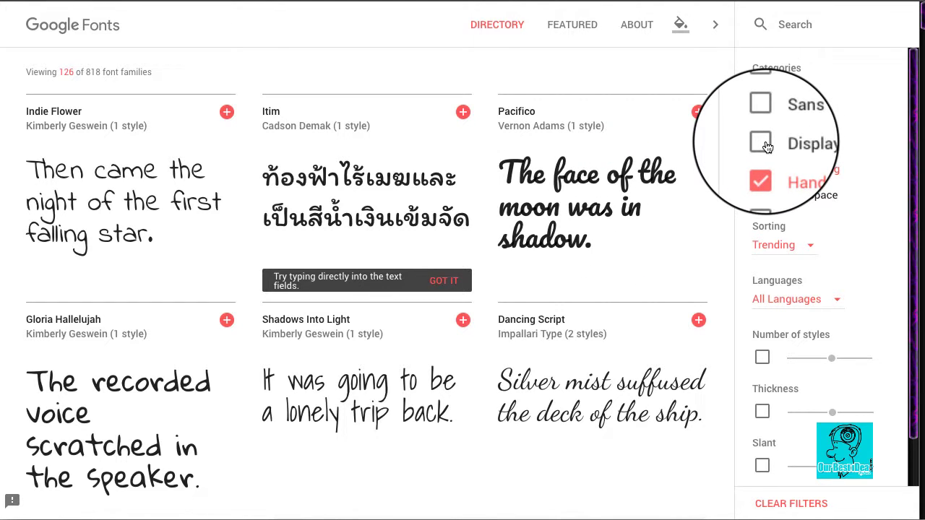
Step: Add the Sans Serif category to the directory filter and browse the listed typefaces
click(762, 117)
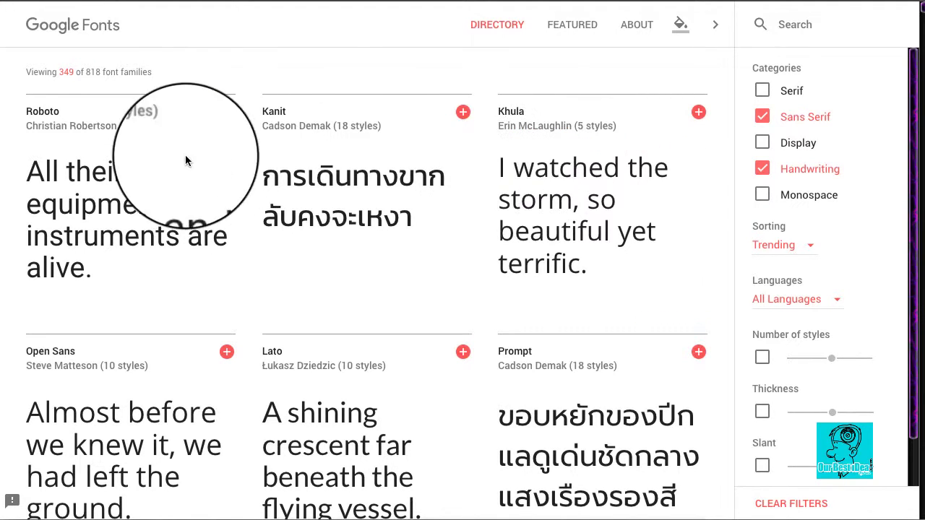
scroll(137, 181, down, 10)
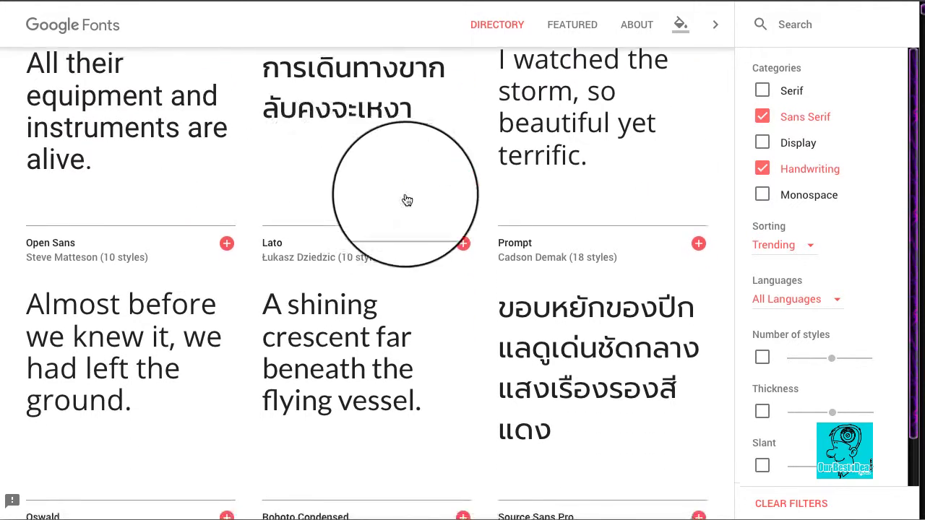
scroll(572, 177, down, 3)
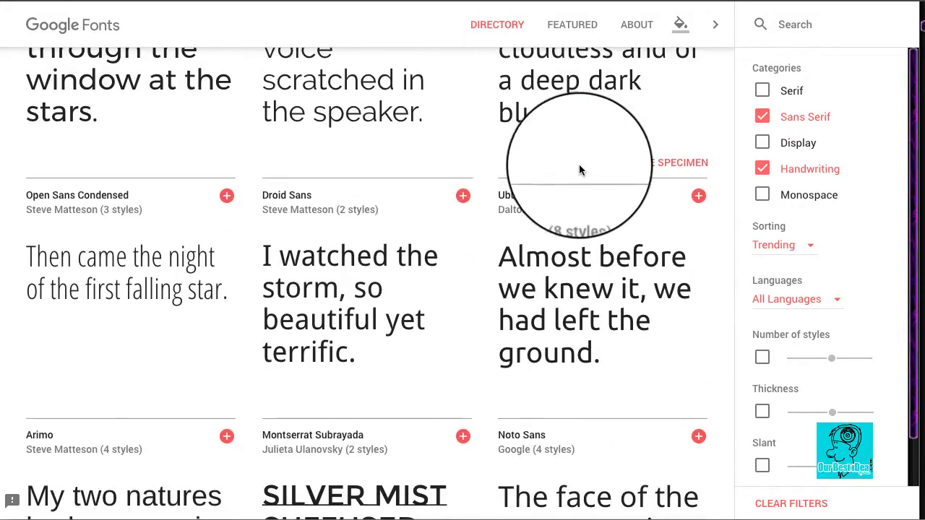
scroll(581, 166, up, 7)
scroll(578, 159, up, 4)
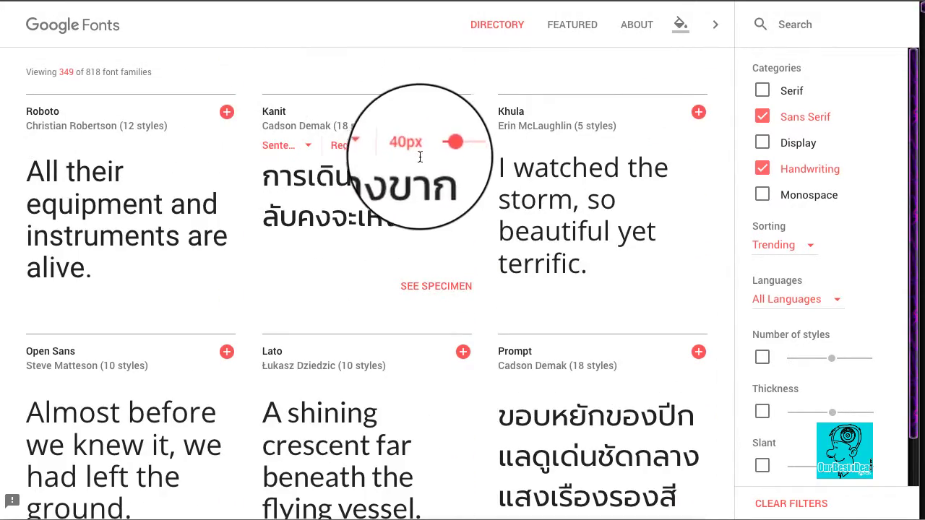
mouse_move(418, 182)
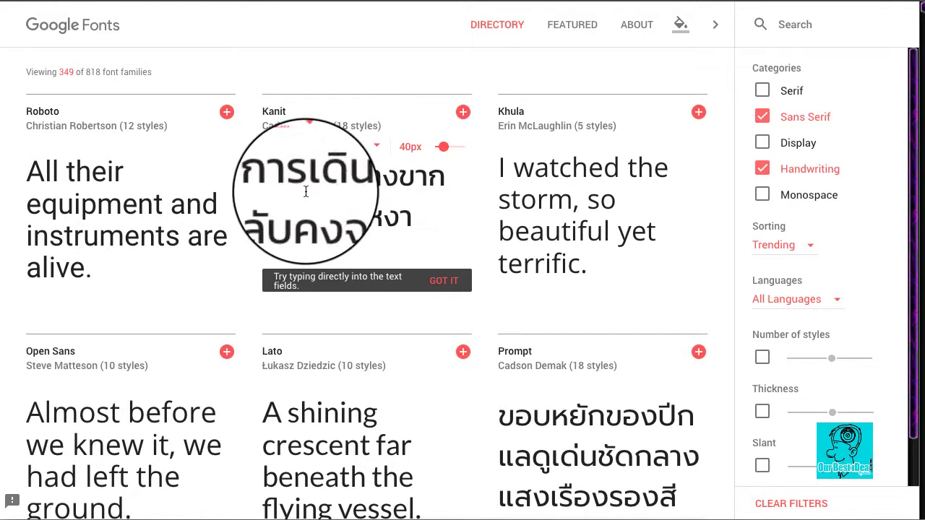
scroll(188, 203, down, 5)
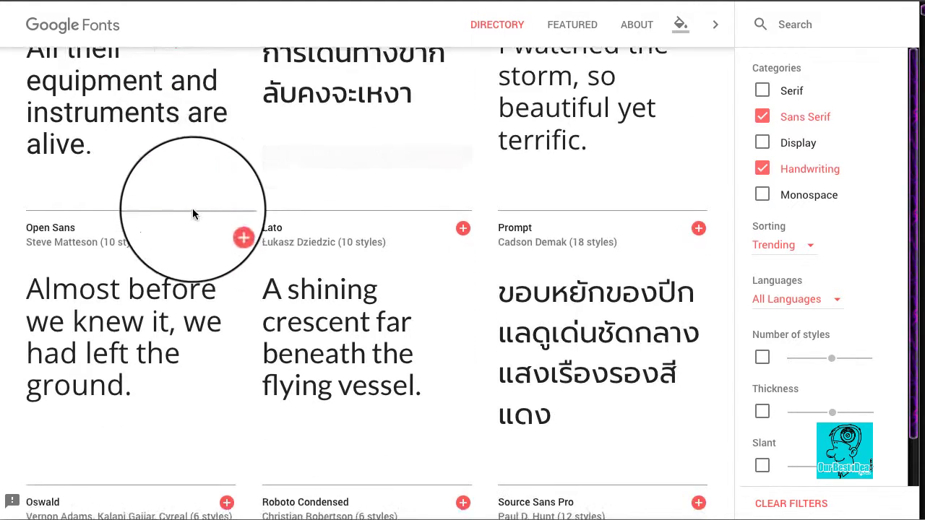
scroll(401, 213, down, 6)
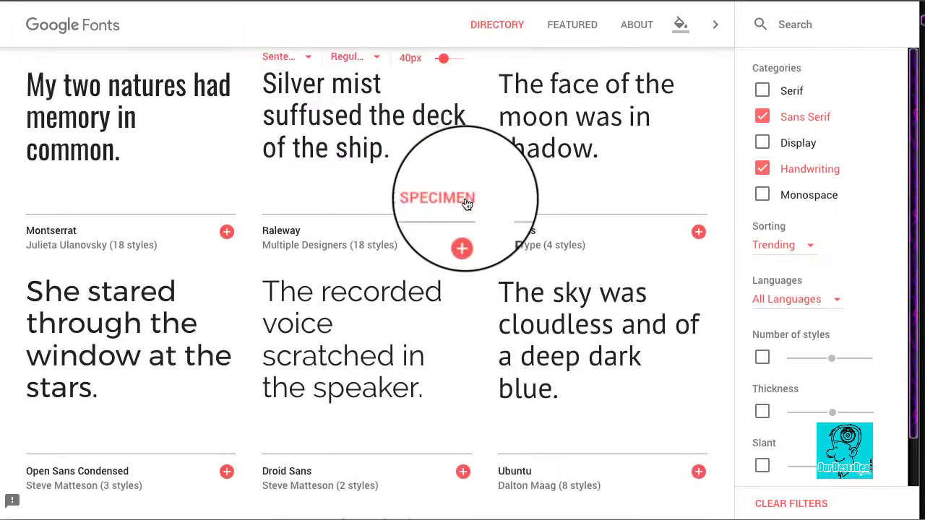
scroll(617, 201, down, 5)
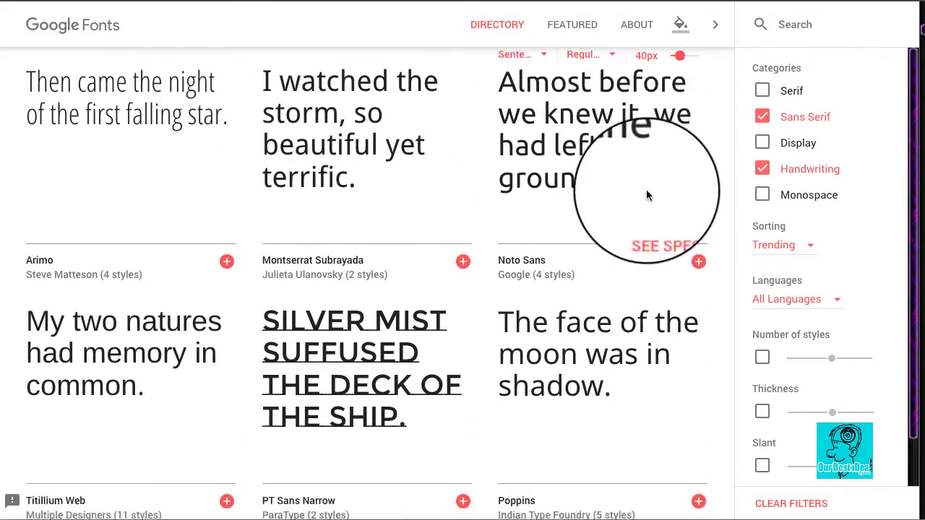
scroll(650, 193, up, 10)
scroll(644, 192, up, 8)
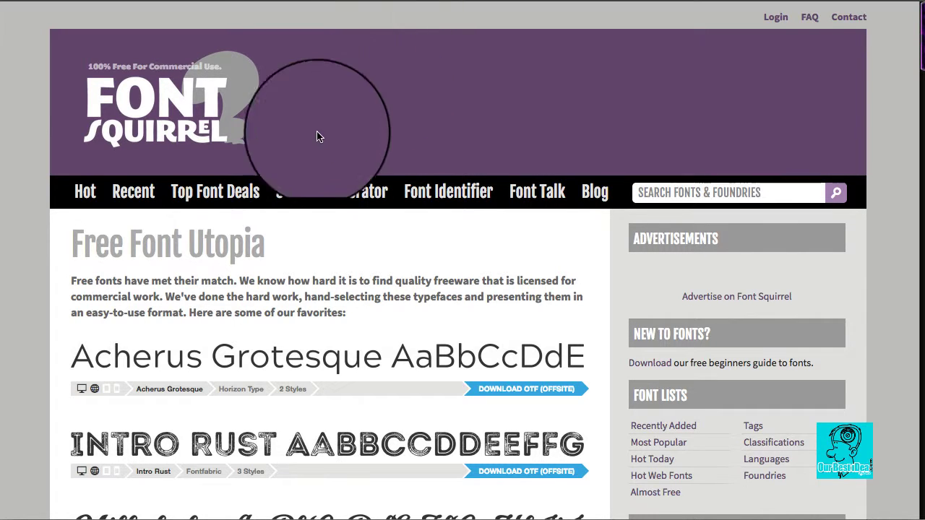
Step: Look through the free fonts, their download options and the classification lists on the Font Squirrel home page
scroll(289, 234, down, 3)
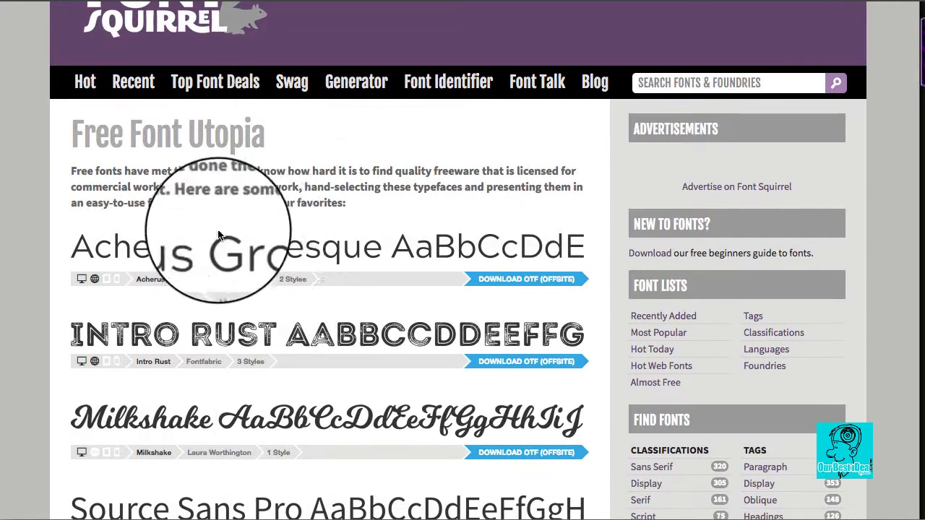
scroll(451, 217, down, 2)
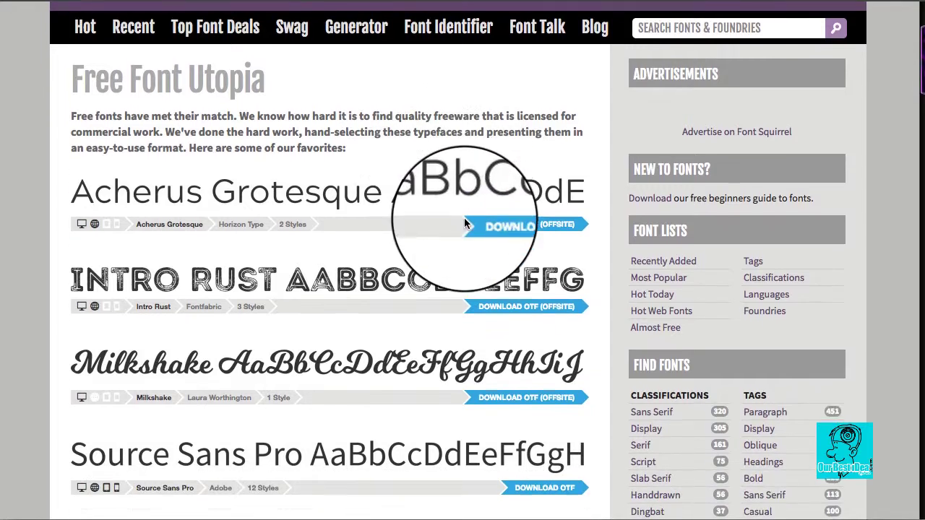
scroll(492, 217, down, 1)
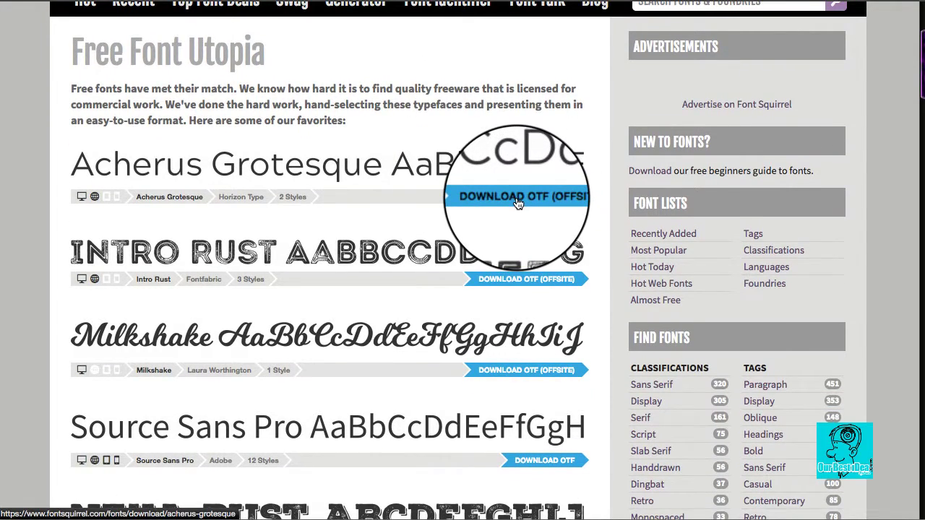
scroll(518, 204, down, 3)
scroll(545, 205, down, 5)
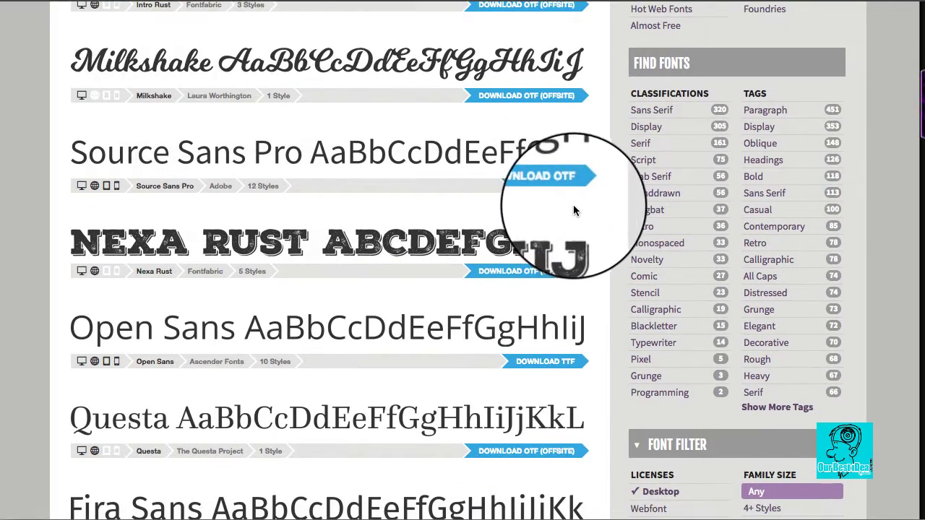
scroll(572, 204, down, 10)
scroll(536, 209, down, 10)
scroll(526, 193, up, 20)
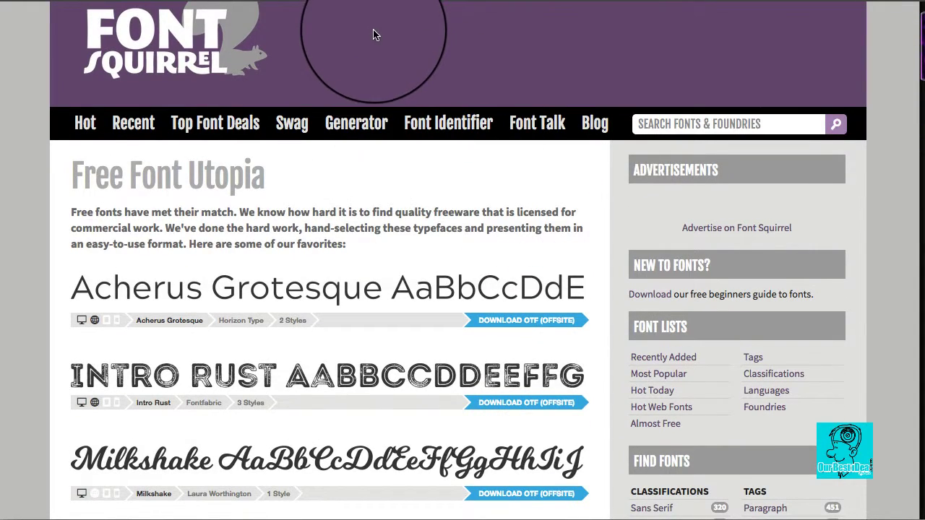
scroll(361, 31, up, 2)
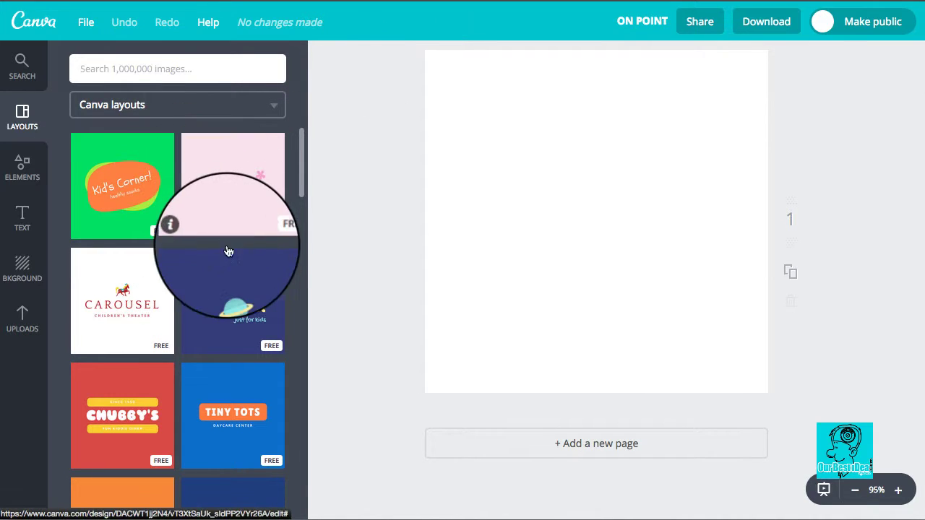
Step: Place the circular ON POINT text design on the blank Canva page and colour its circle red
click(27, 225)
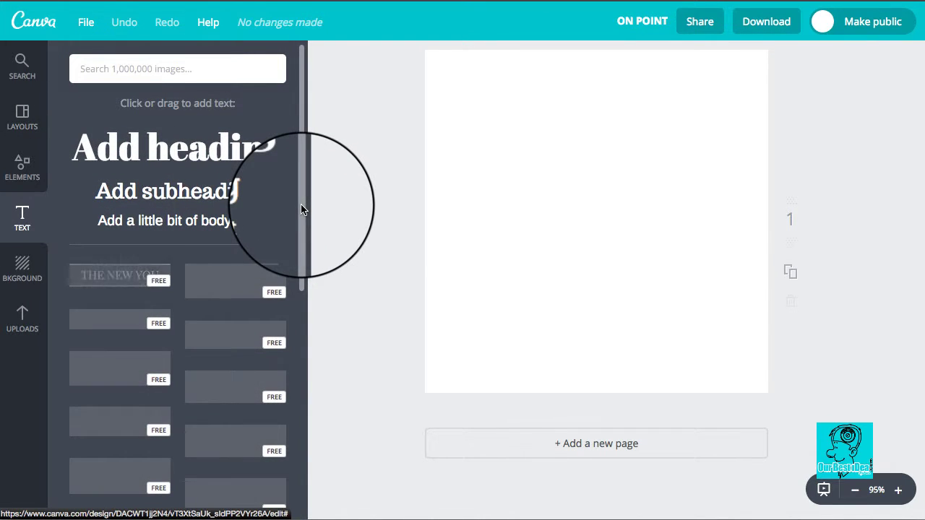
drag(302, 219, 314, 444)
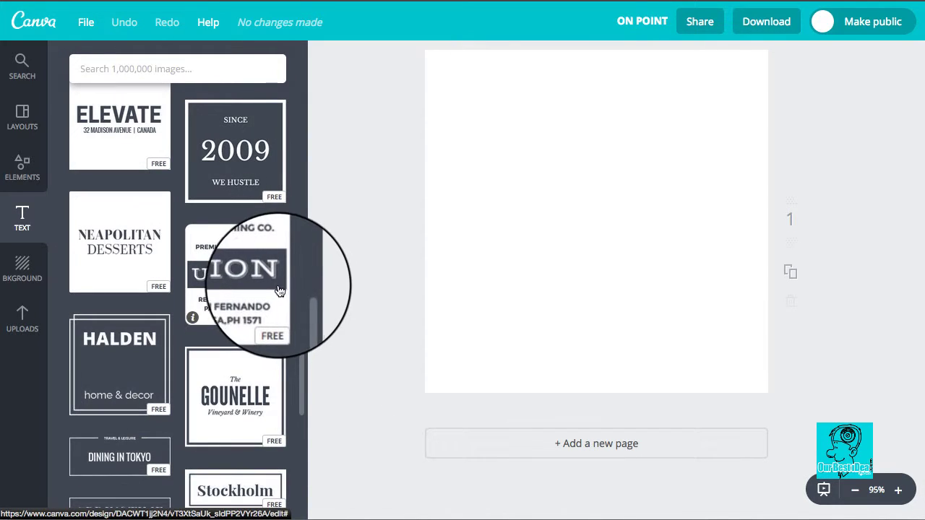
scroll(275, 308, down, 6)
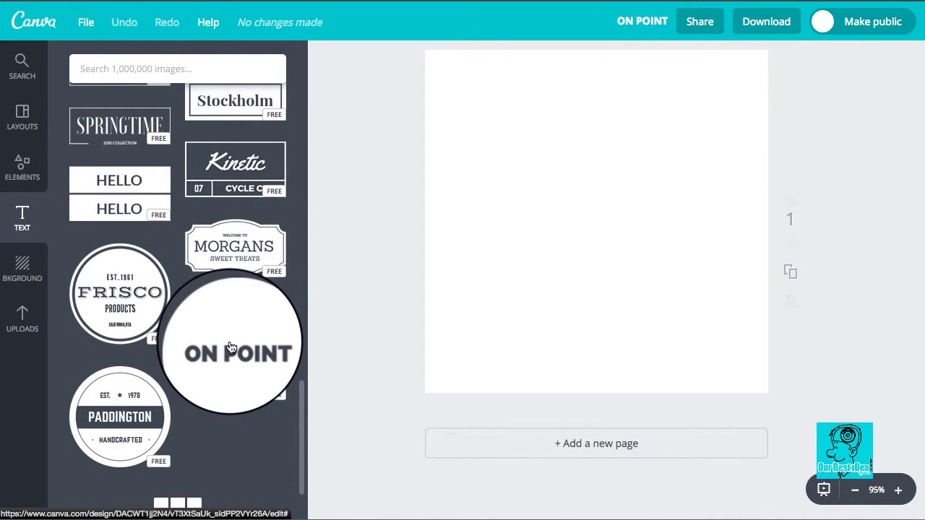
drag(230, 348, 586, 200)
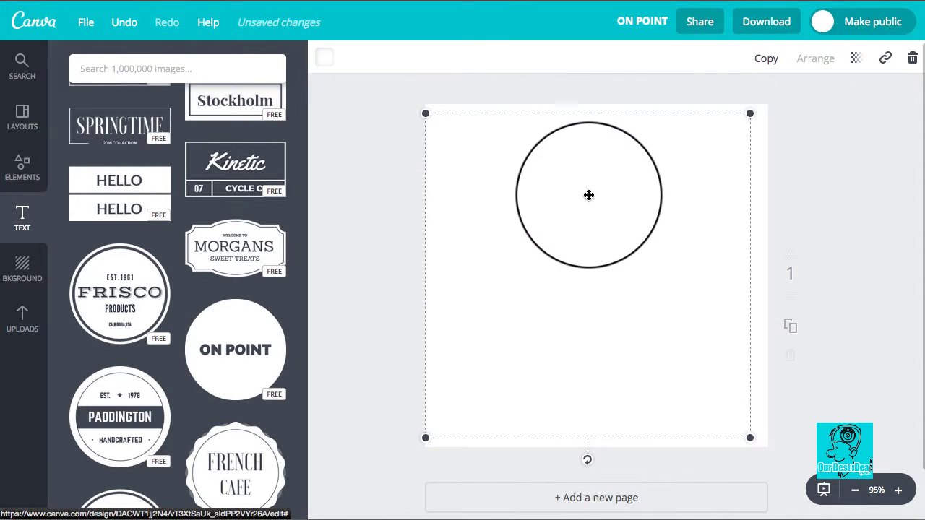
click(324, 58)
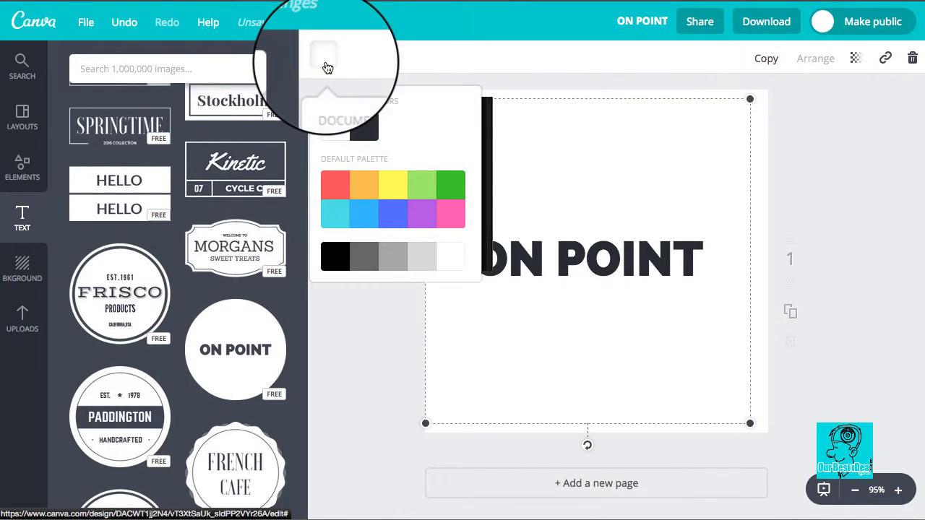
click(340, 187)
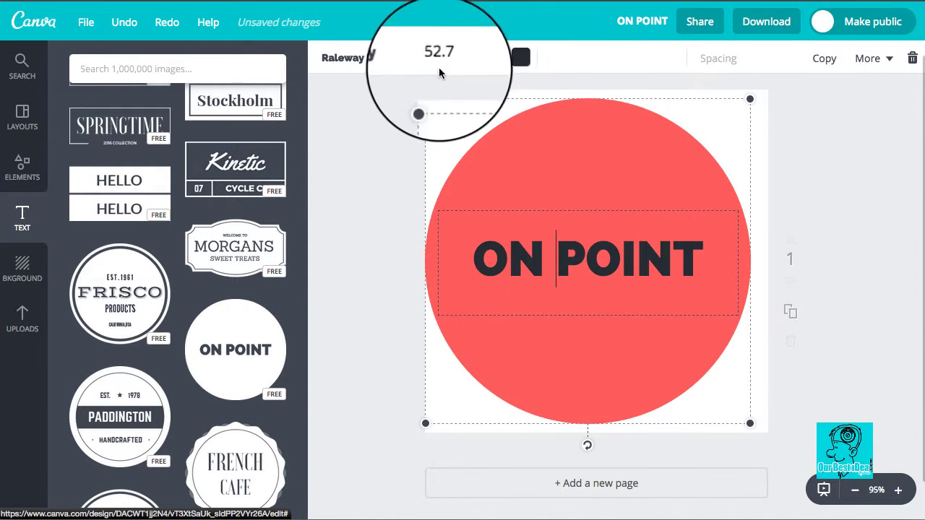
Step: Look through the available fonts and set the ON POINT text to Roboto
click(402, 64)
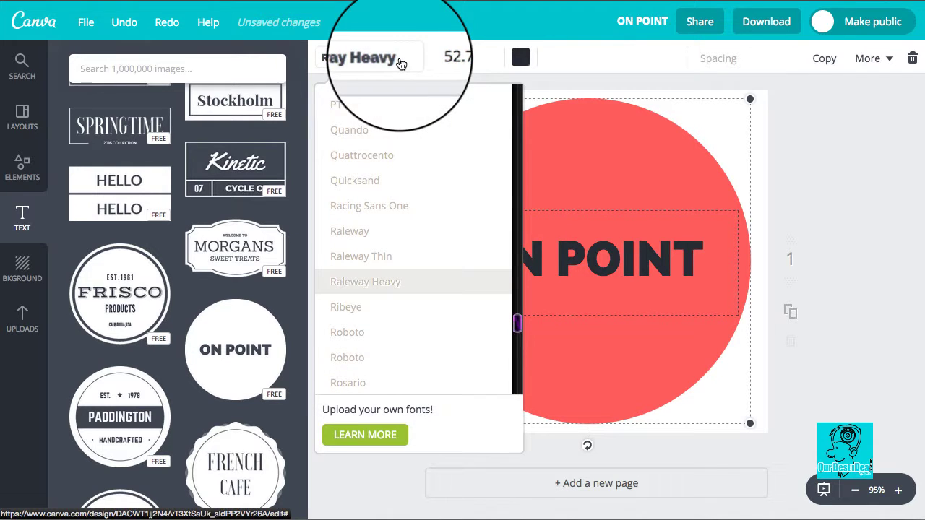
scroll(439, 216, down, 5)
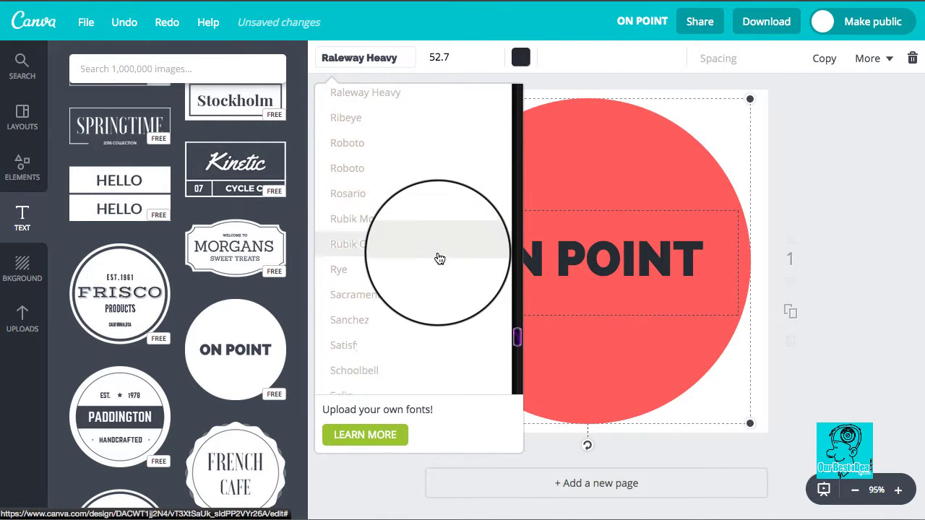
scroll(440, 259, down, 8)
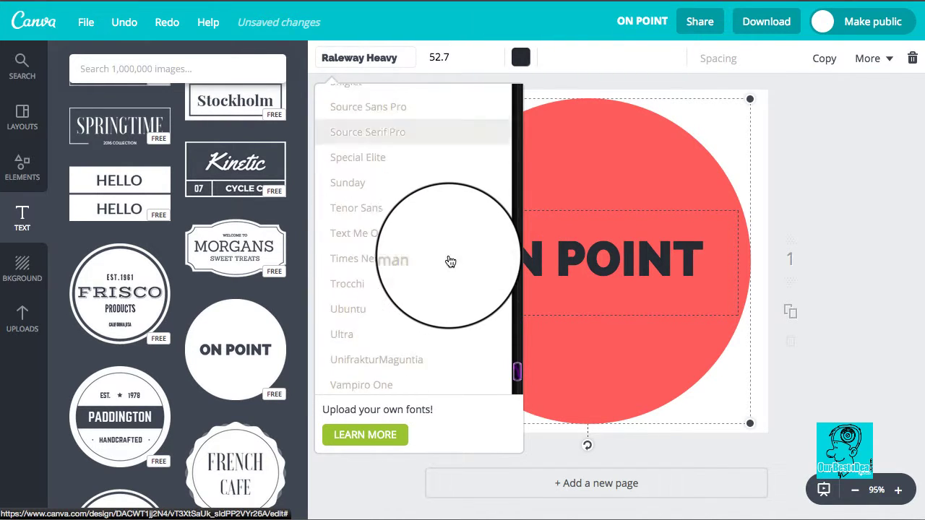
scroll(450, 260, down, 2)
scroll(448, 282, down, 2)
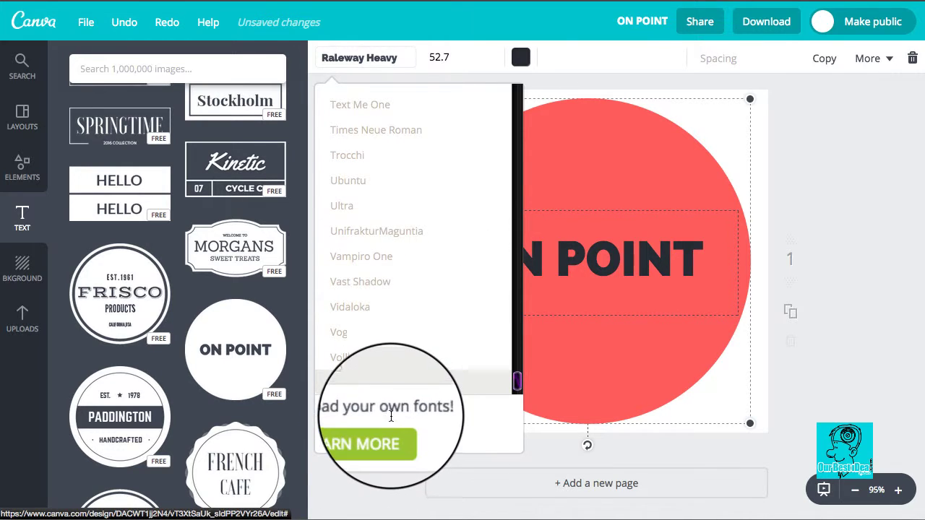
scroll(450, 314, down, 1)
scroll(450, 314, down, 1)
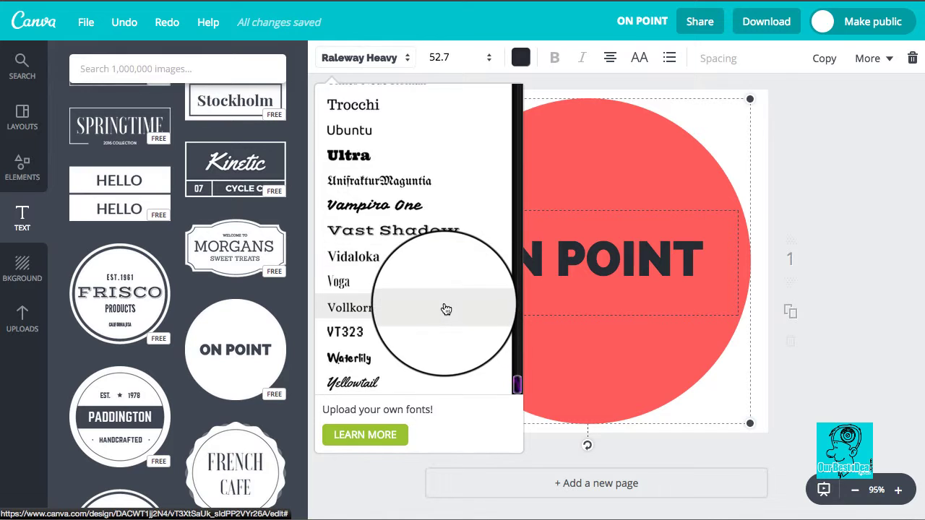
scroll(451, 230, up, 15)
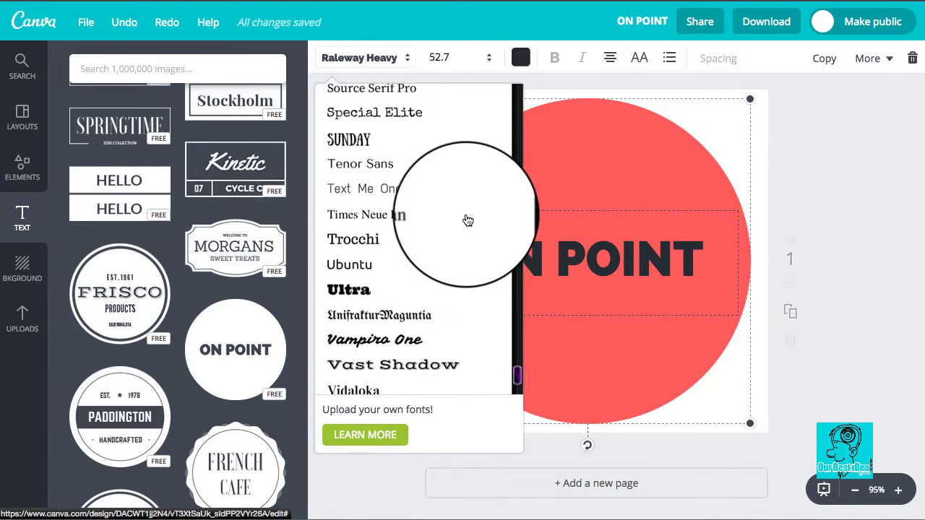
scroll(474, 225, up, 5)
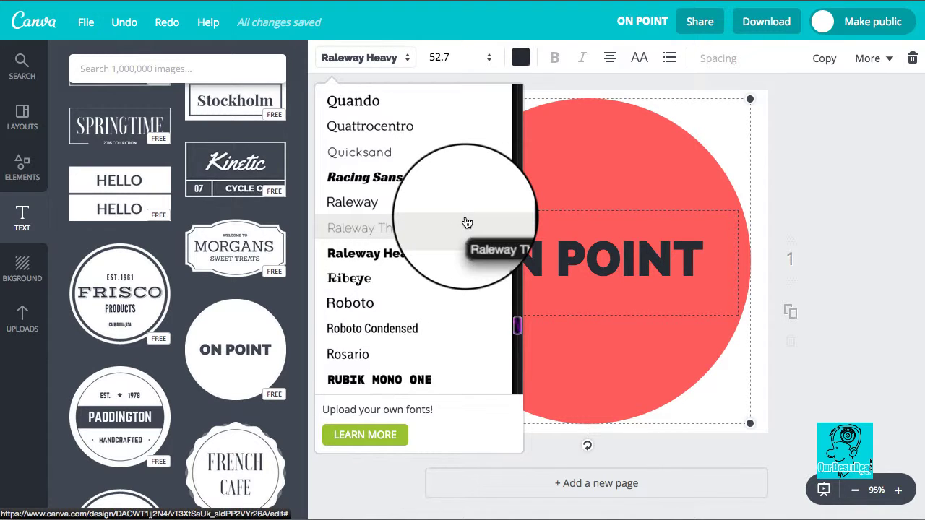
scroll(467, 221, up, 1)
scroll(434, 245, down, 2)
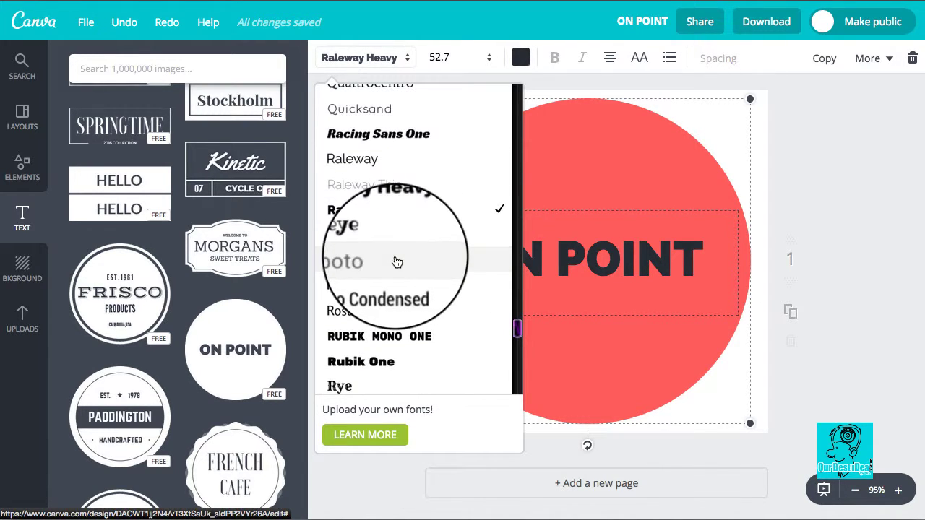
click(396, 262)
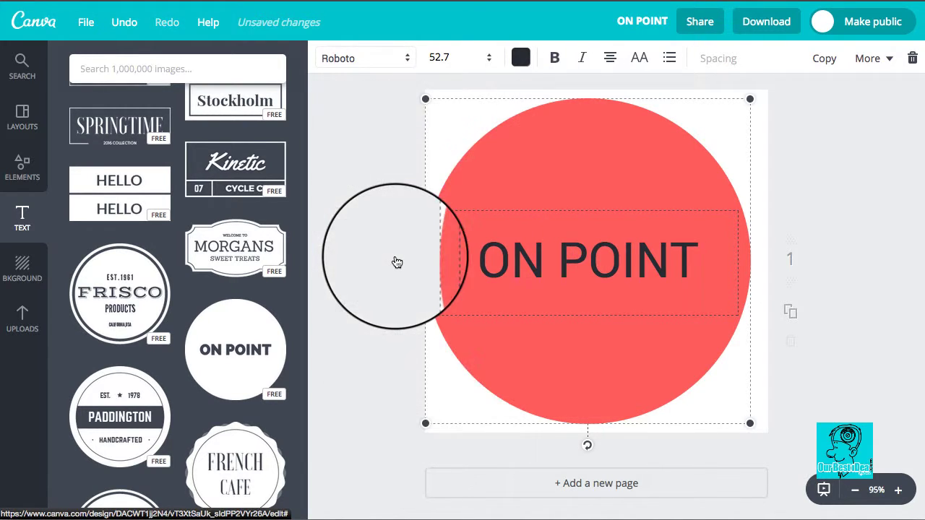
Step: Set the font of the ON POINT text to Ribeye
click(403, 64)
scroll(390, 224, down, 1)
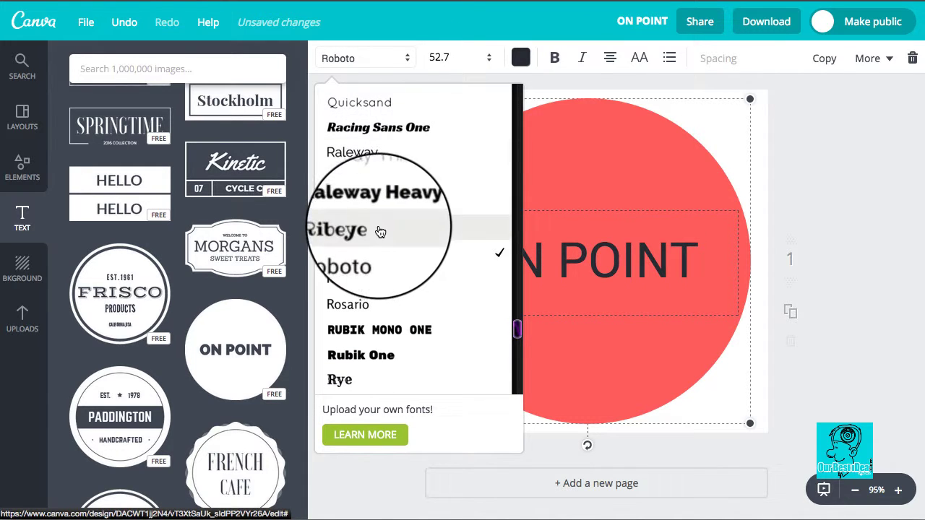
click(379, 230)
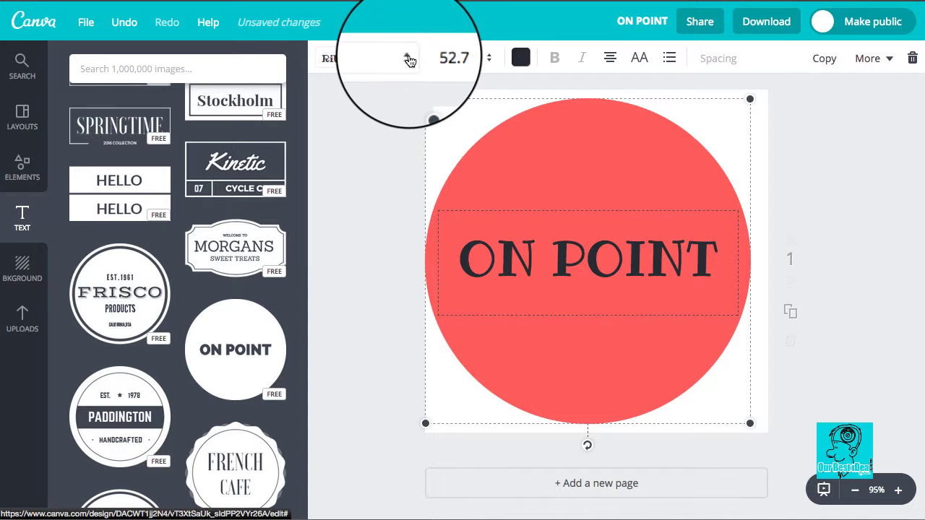
click(407, 58)
click(860, 104)
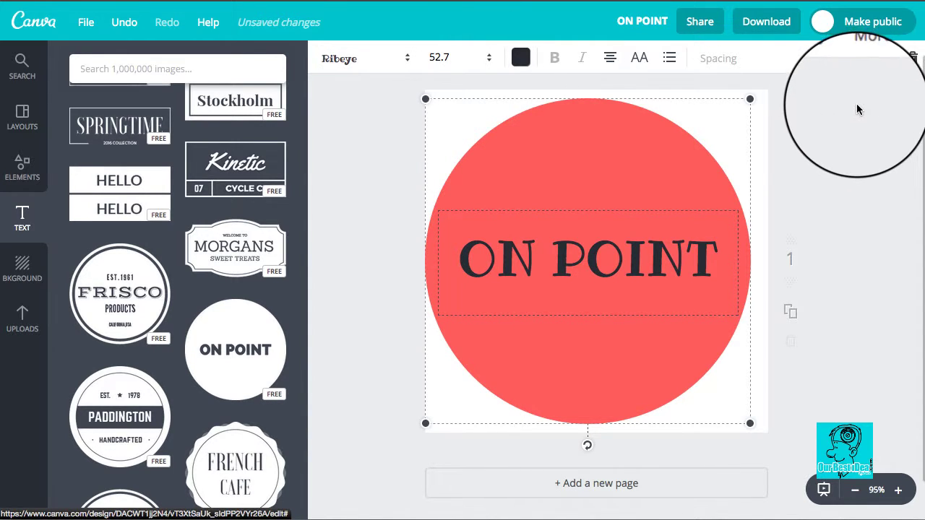
scroll(736, 108, up, 1)
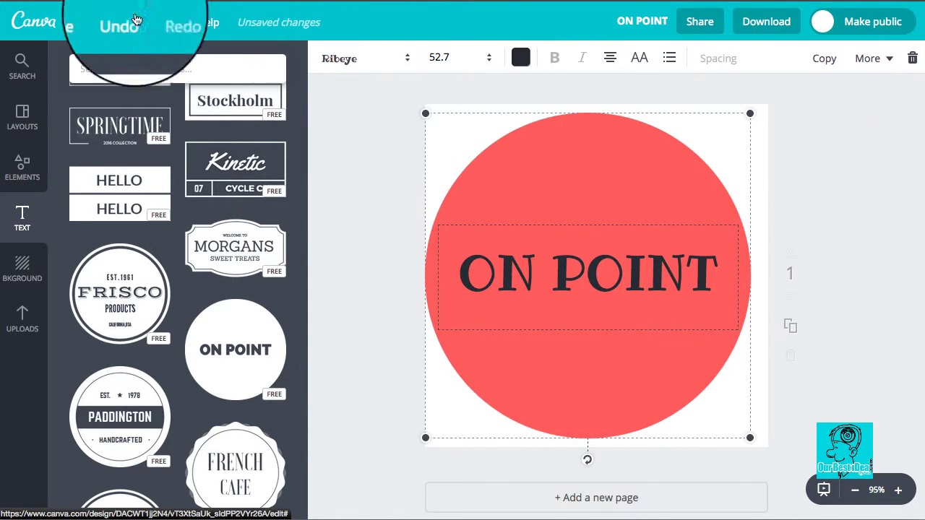